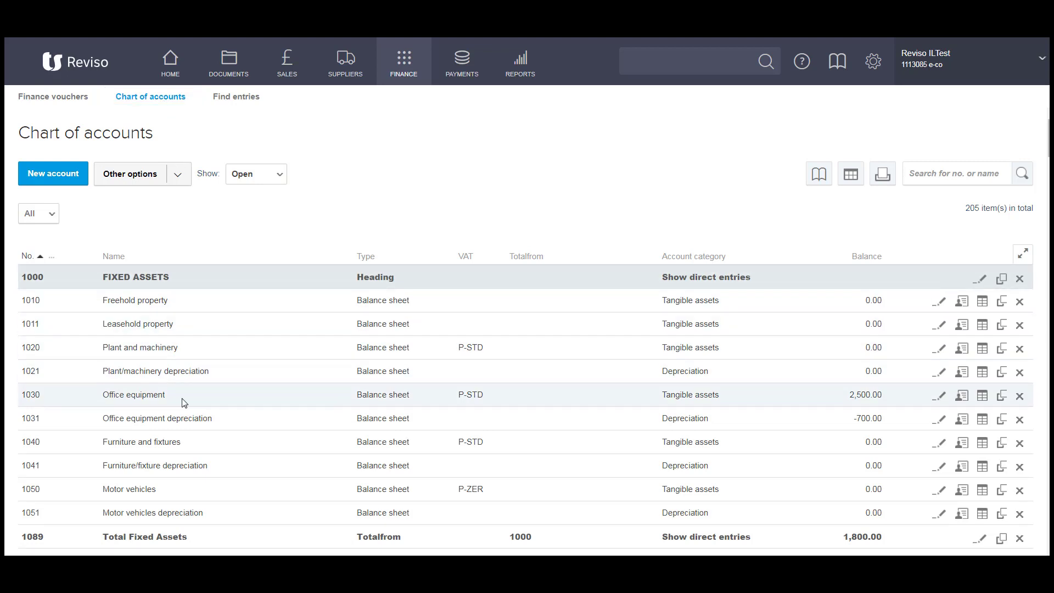
Step: Open the chart of accounts from the company's finance settings
click(874, 65)
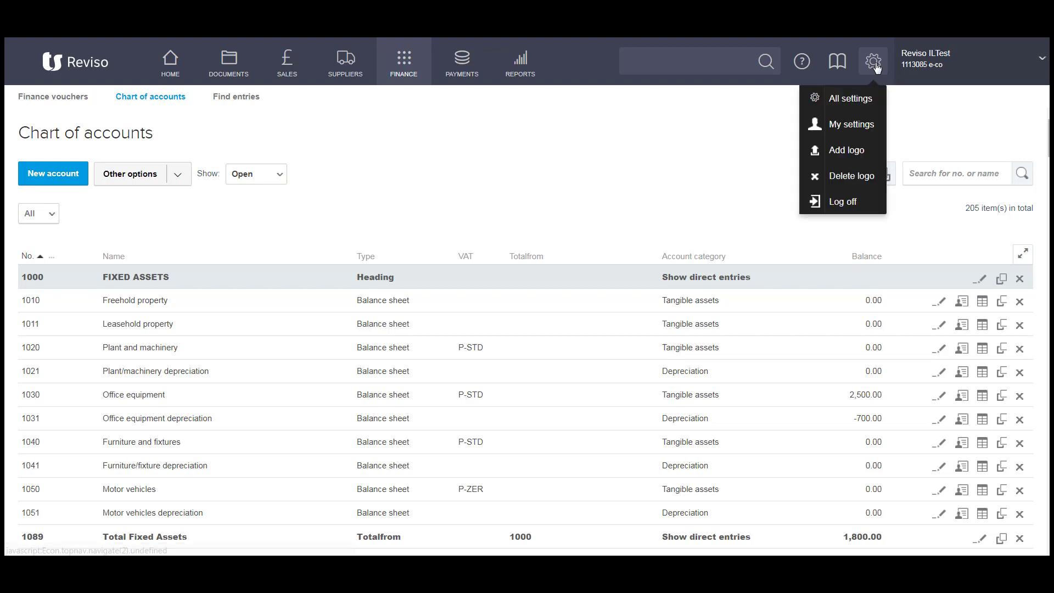
click(854, 98)
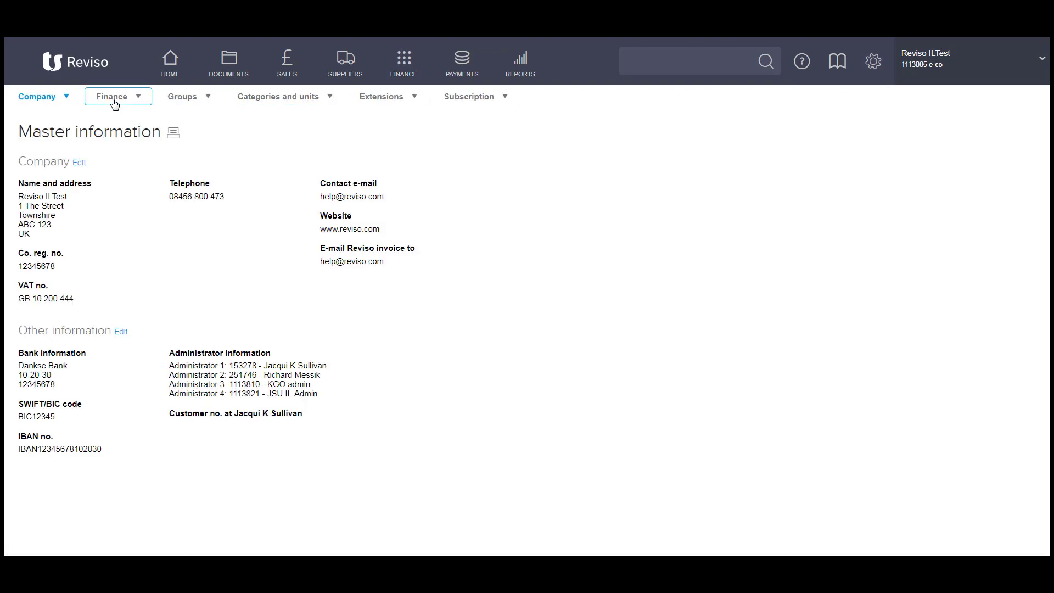
click(114, 104)
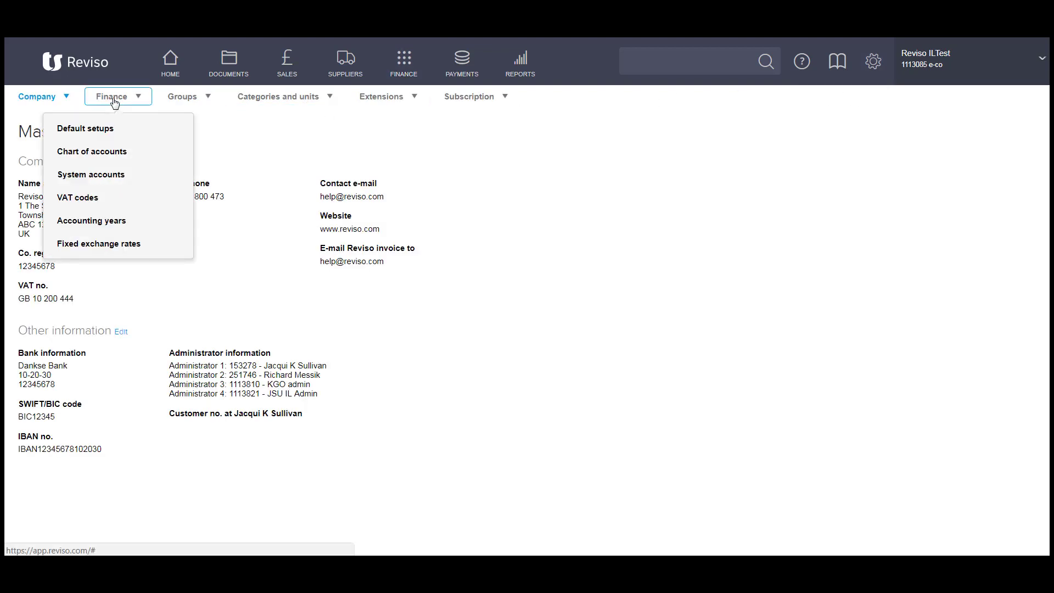
click(101, 158)
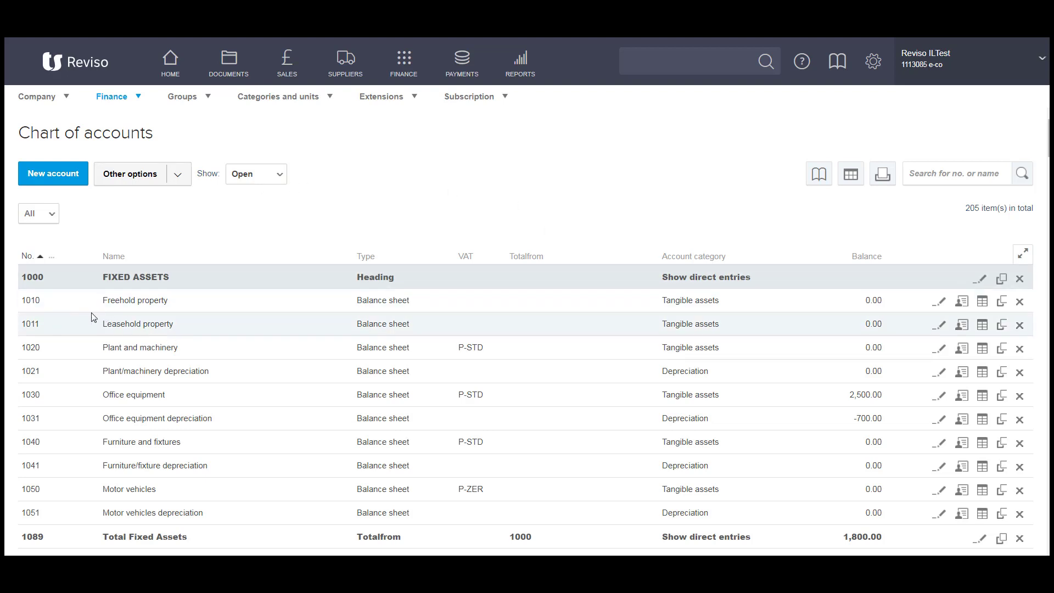
Step: Review the account details of Freehold property and close them without saving
click(941, 303)
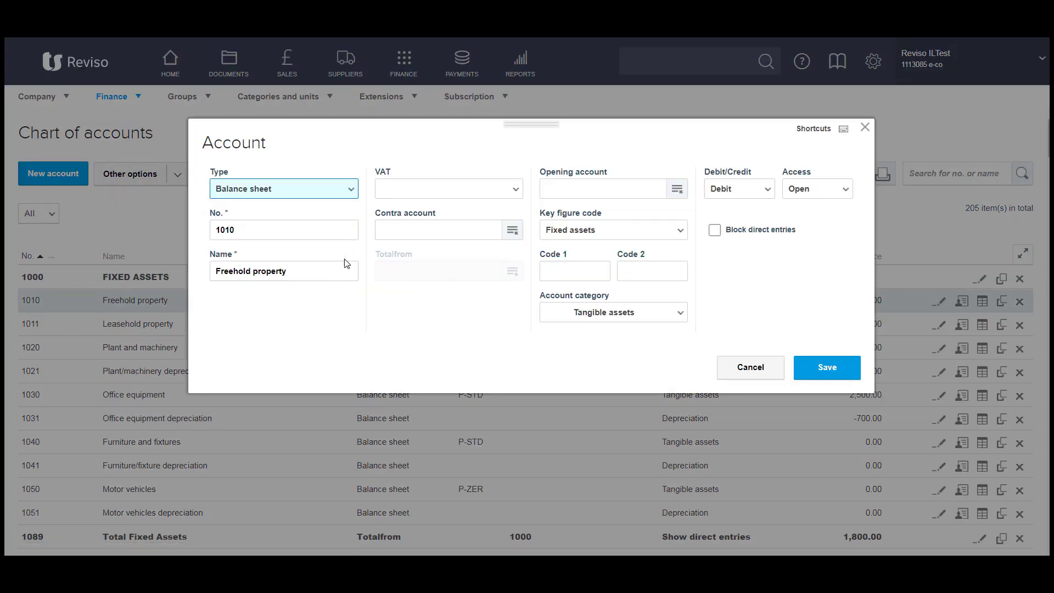
click(312, 272)
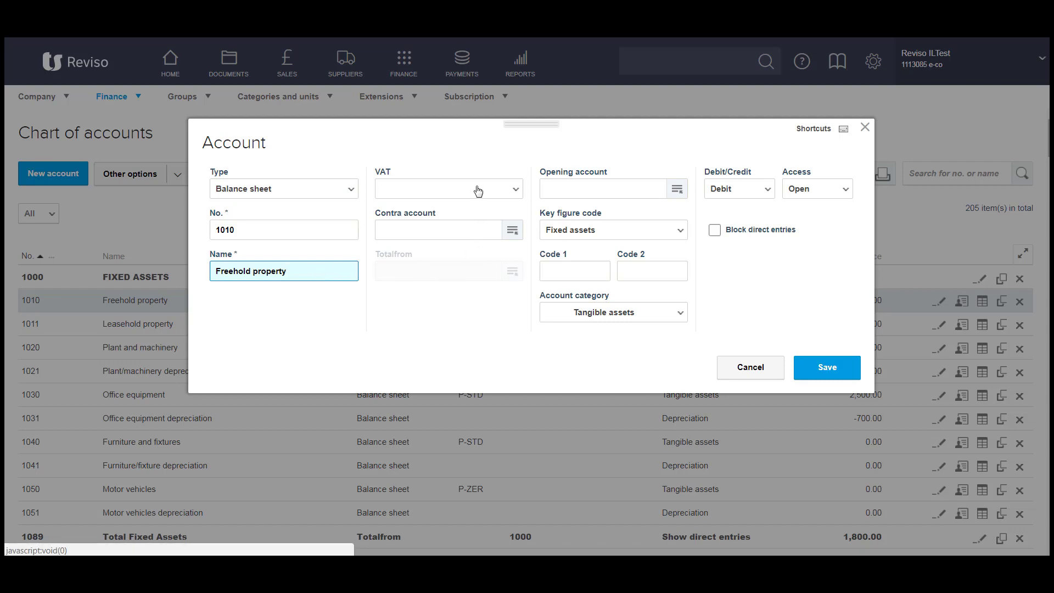
click(865, 128)
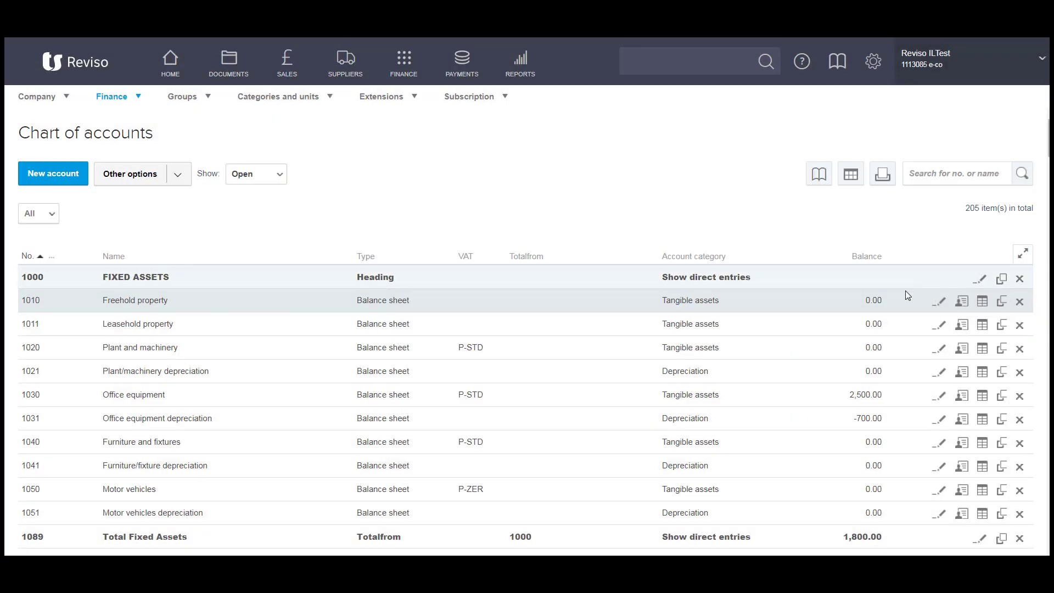
Step: Copy the Scale charges account, giving the copy number 7360 and the name Parking charges
scroll(907, 296, down, 3)
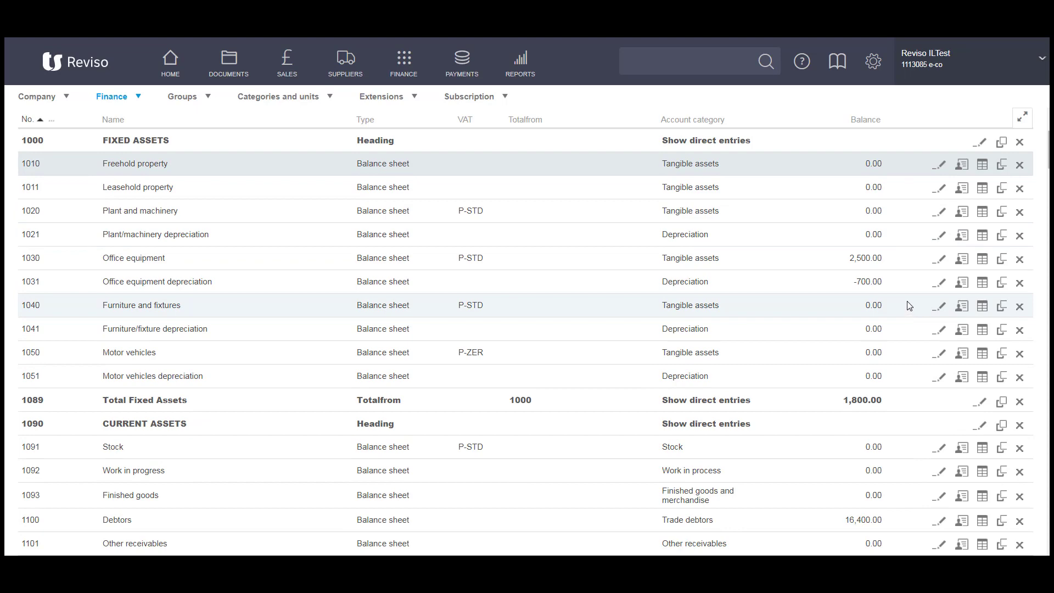
scroll(907, 305, down, 4)
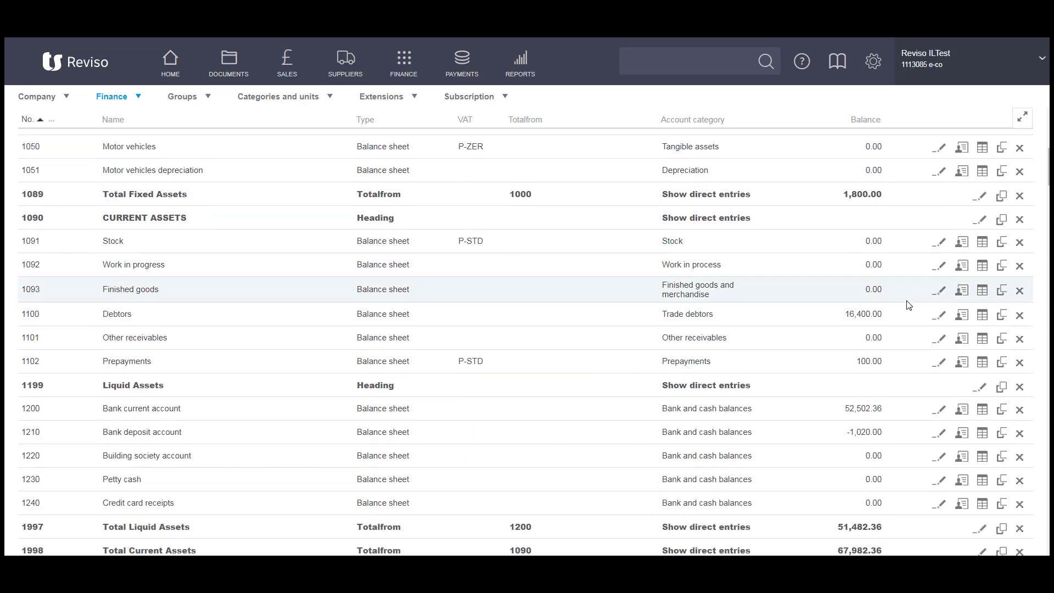
scroll(908, 305, down, 5)
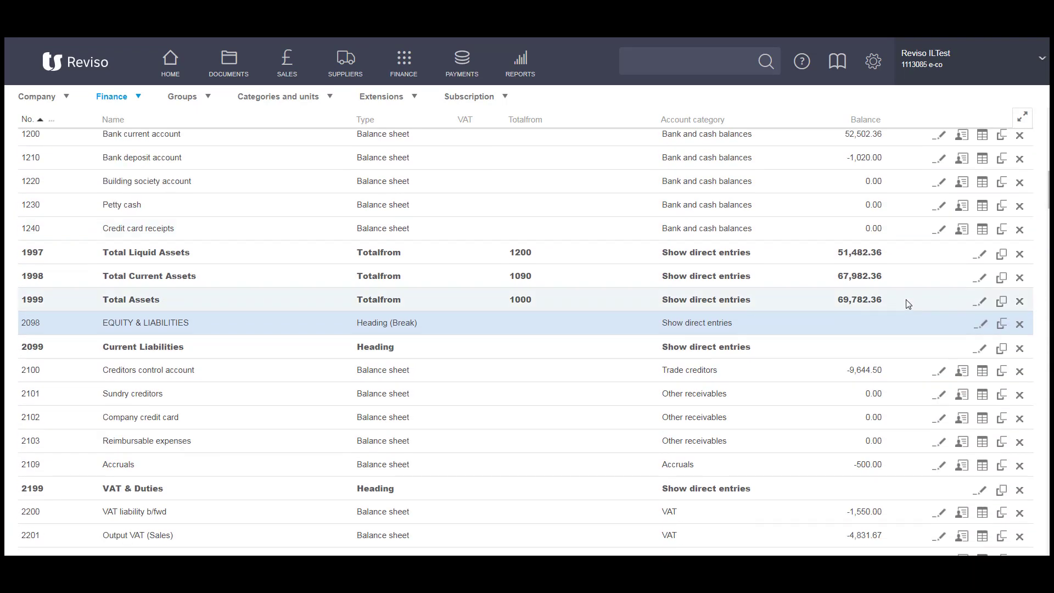
scroll(907, 303, down, 11)
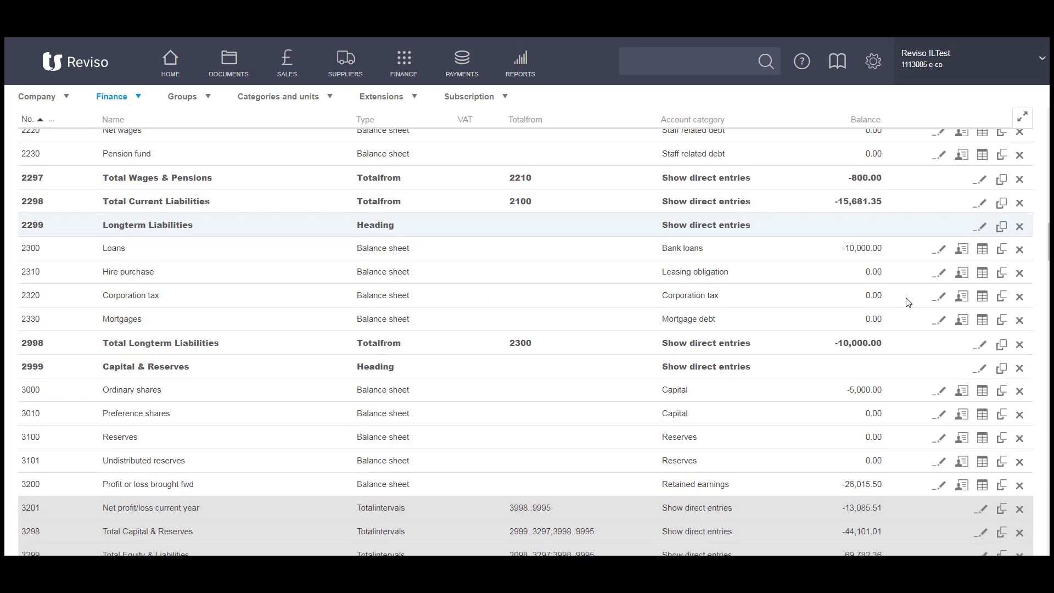
scroll(907, 302, down, 6)
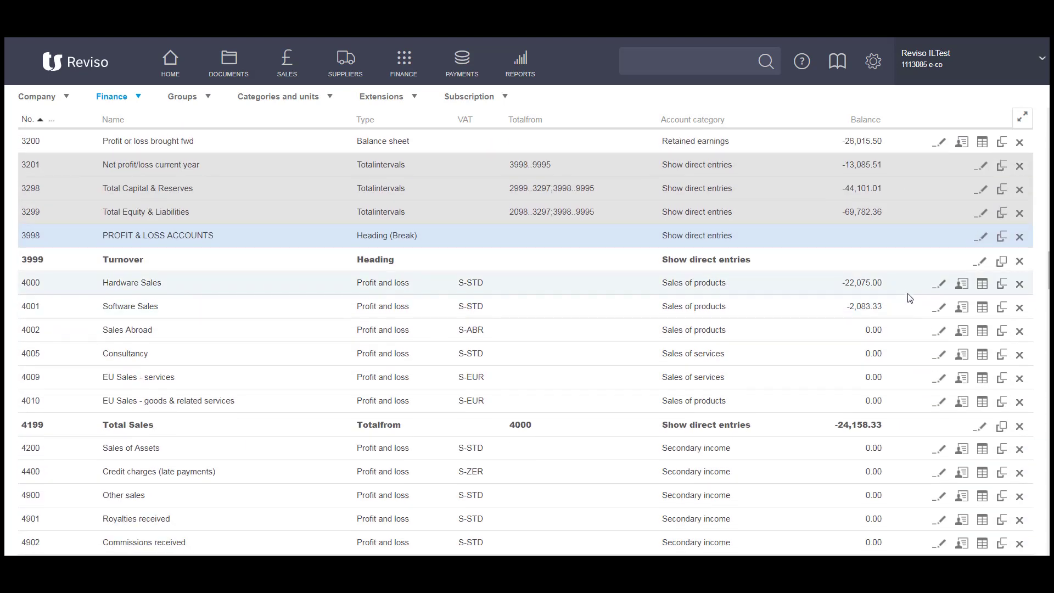
scroll(539, 322, down, 20)
scroll(539, 323, down, 3)
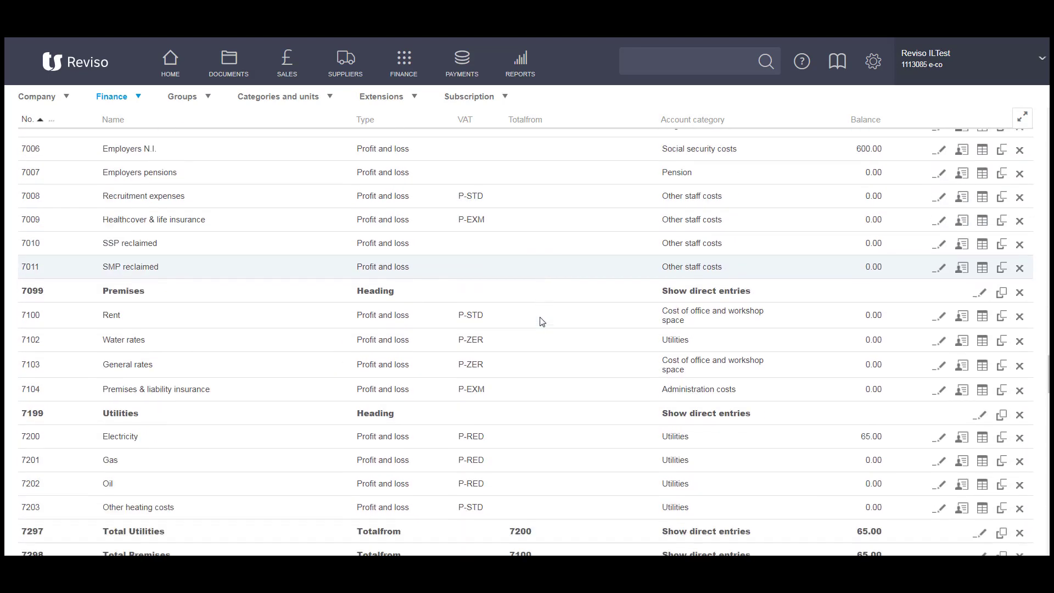
scroll(542, 321, down, 4)
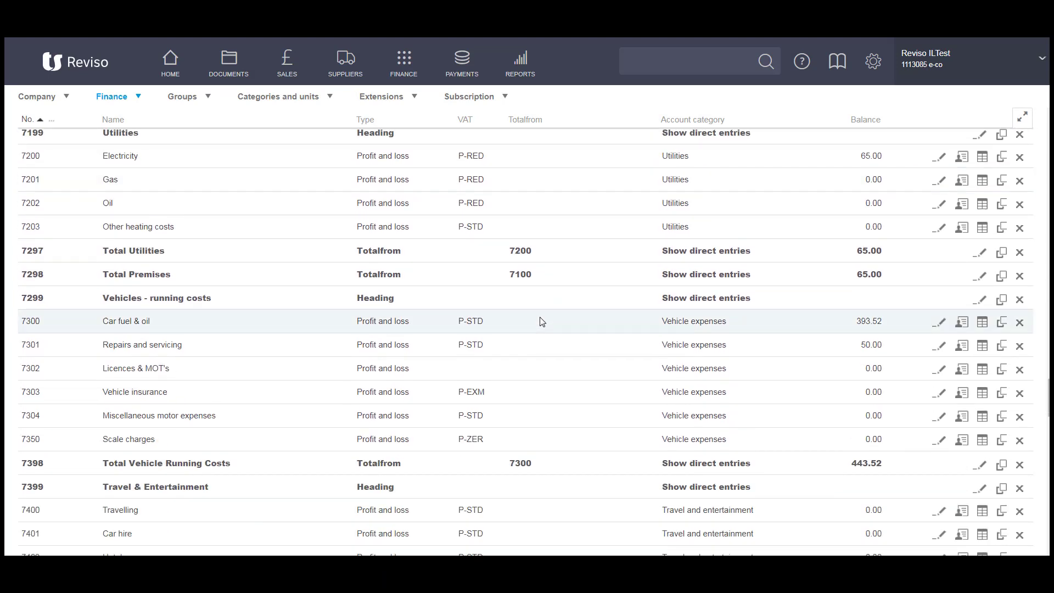
scroll(542, 321, down, 1)
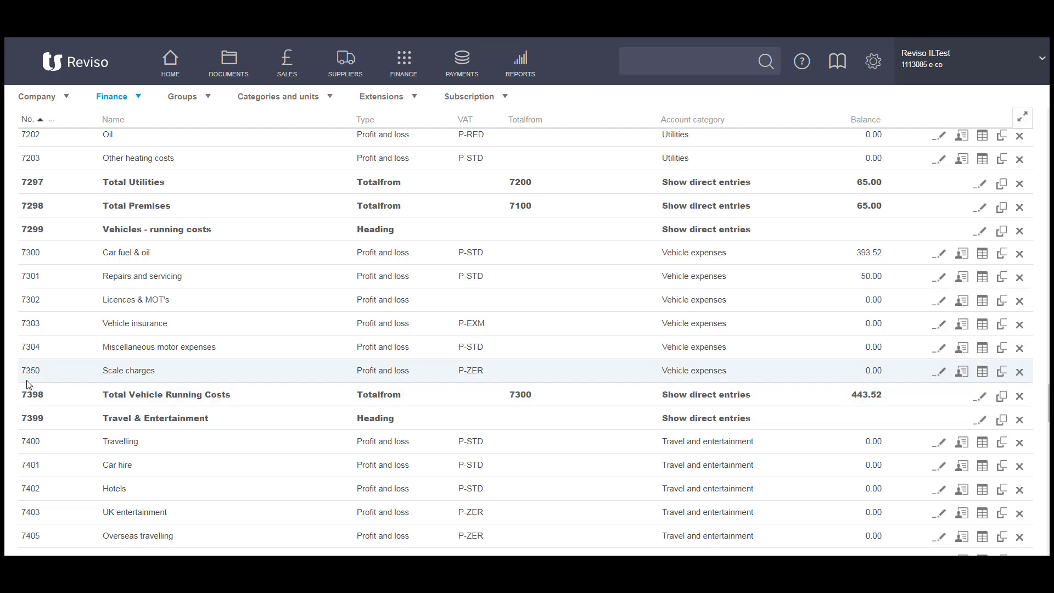
click(1002, 372)
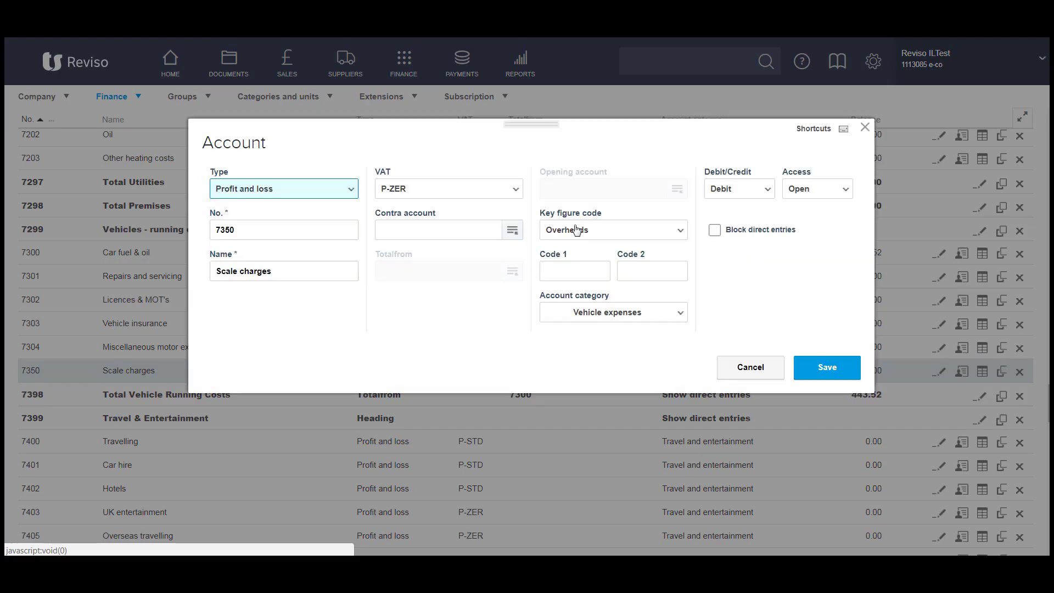
key(Tab)
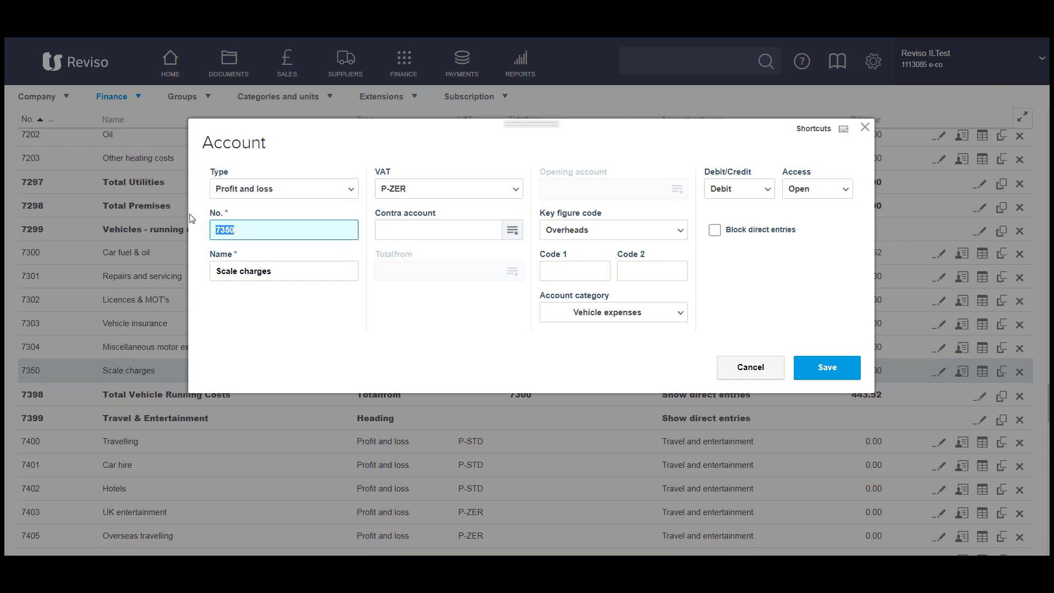
text(7360)
drag(240, 272, 189, 261)
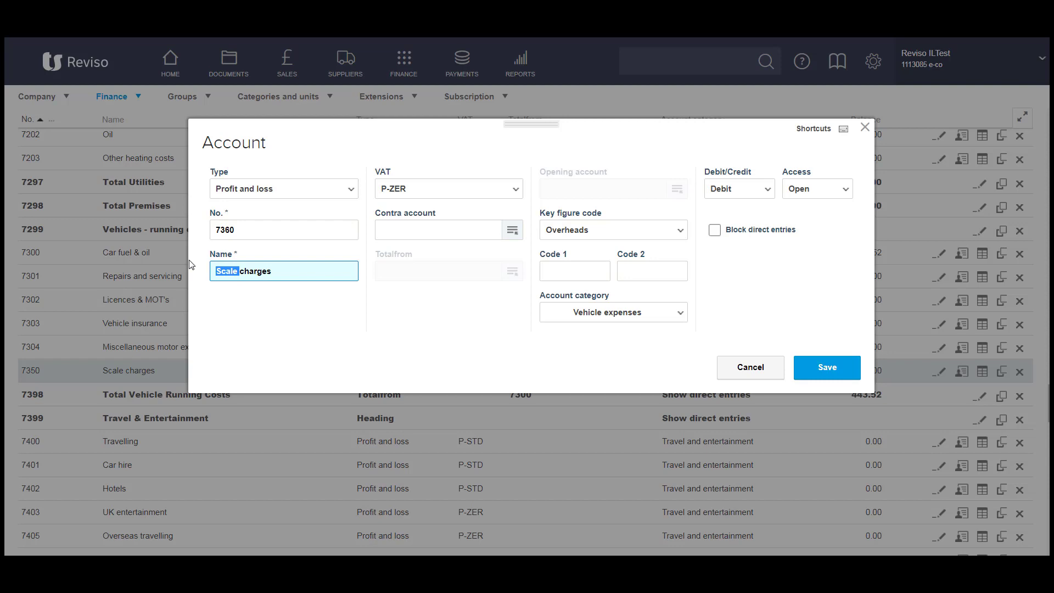
text(Parking)
Step: Set the Parking charges account's VAT code to P-STD and save the account
click(452, 196)
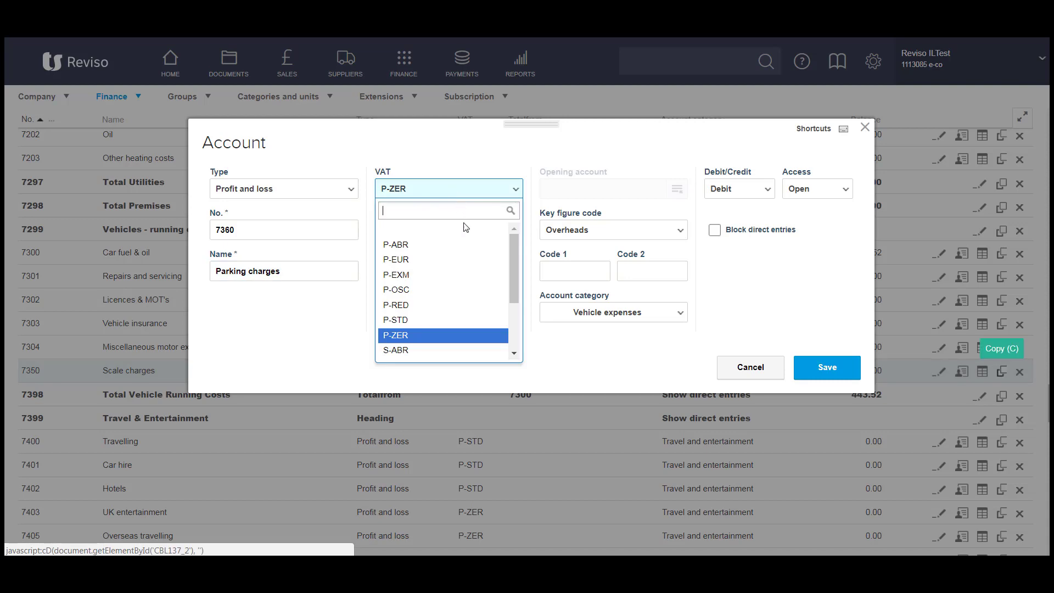
click(416, 322)
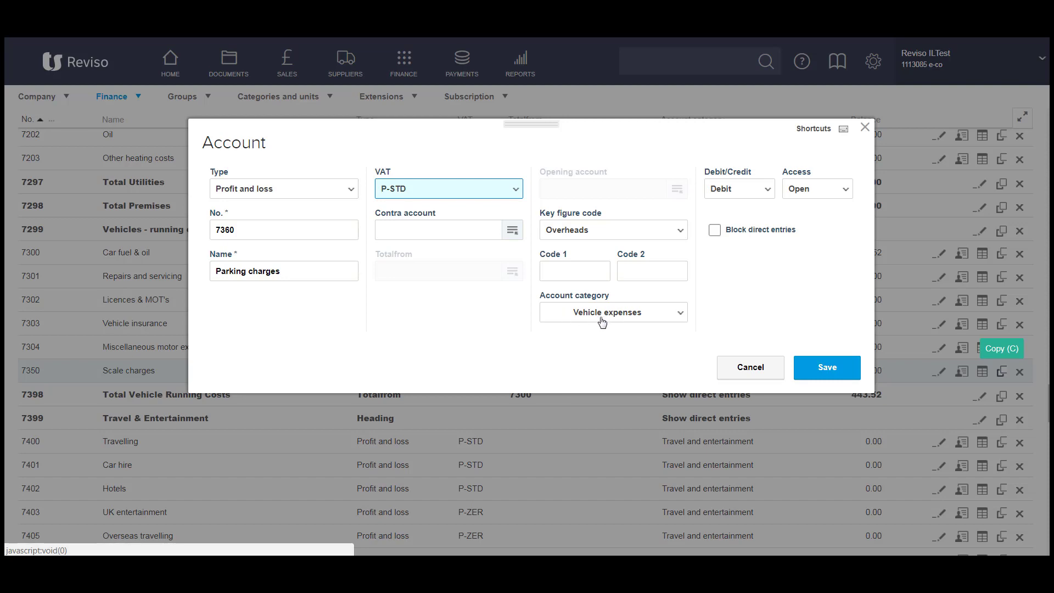
click(833, 370)
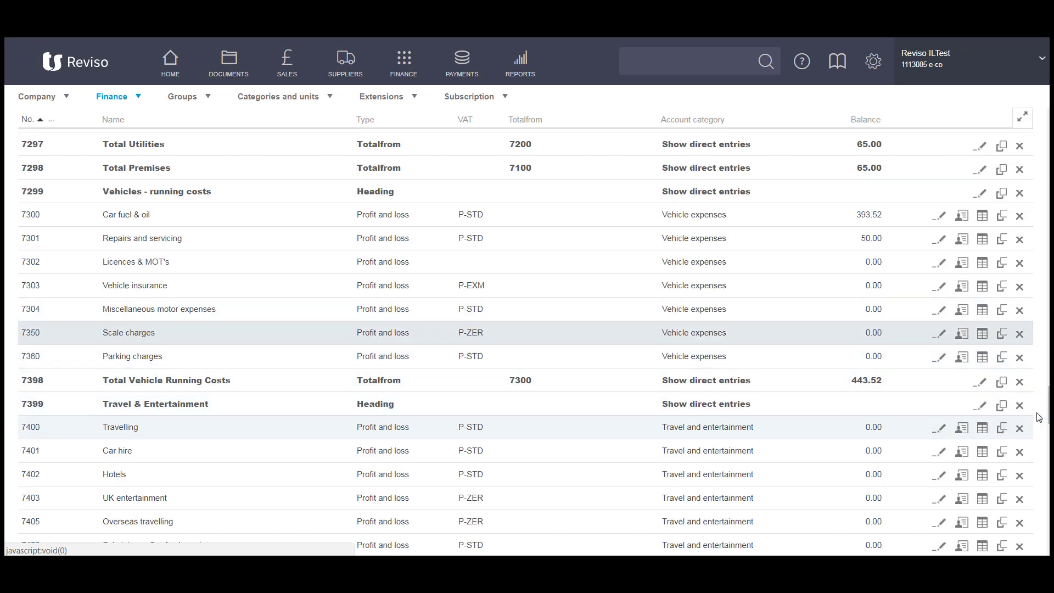
Step: Examine the type, name and access fields of a blank new account form, and close it without saving
drag(1048, 406, 1048, 138)
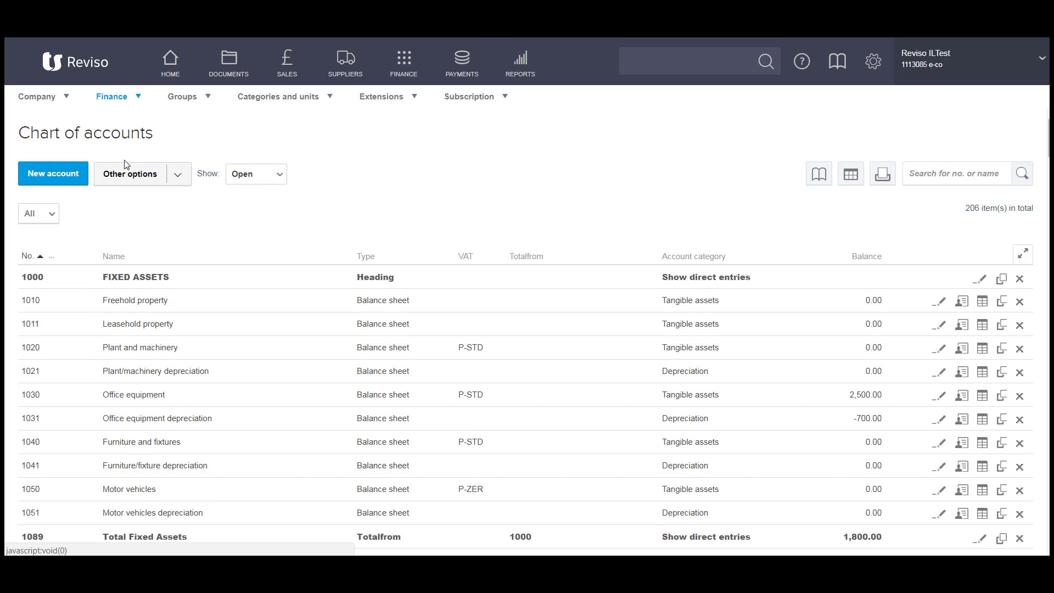
click(48, 176)
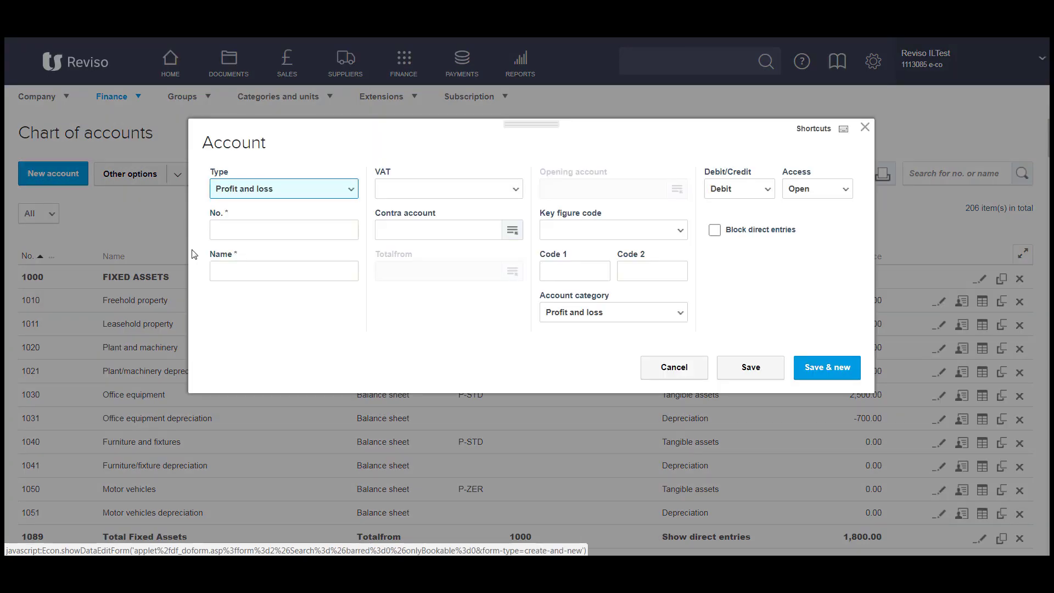
click(238, 225)
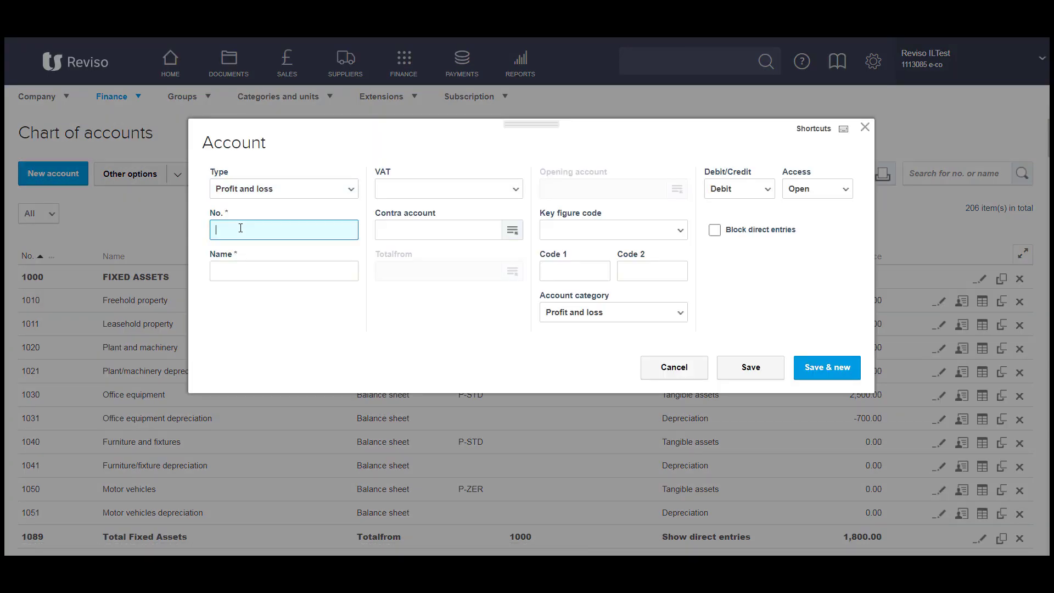
click(264, 190)
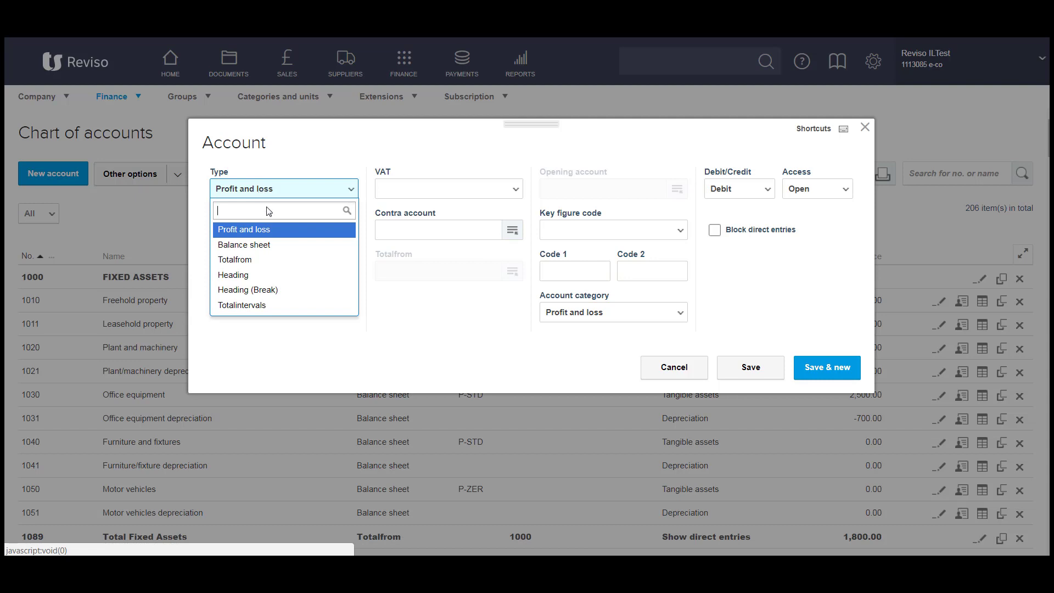
click(316, 151)
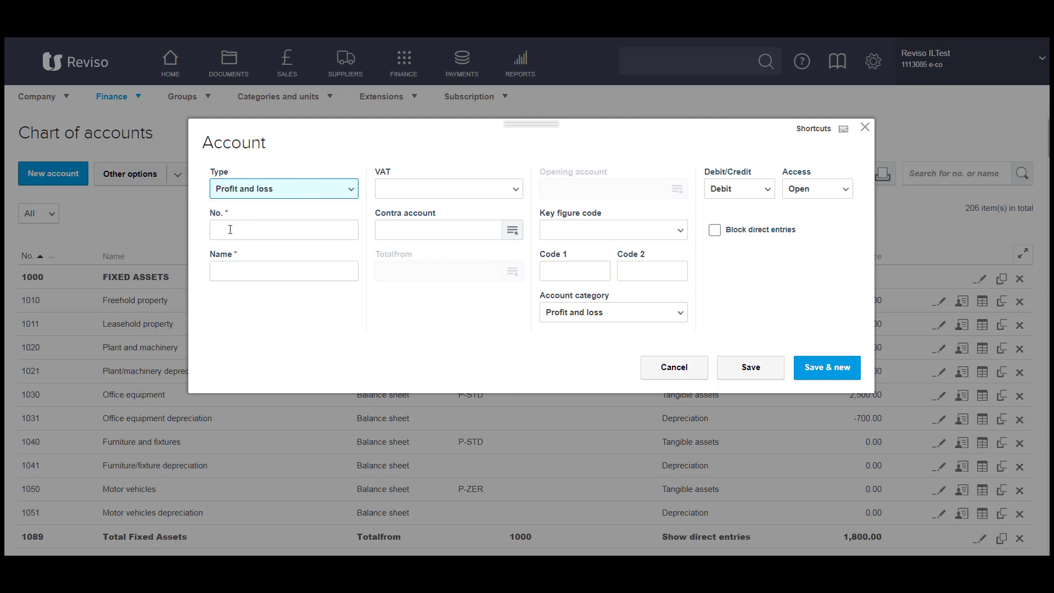
click(248, 270)
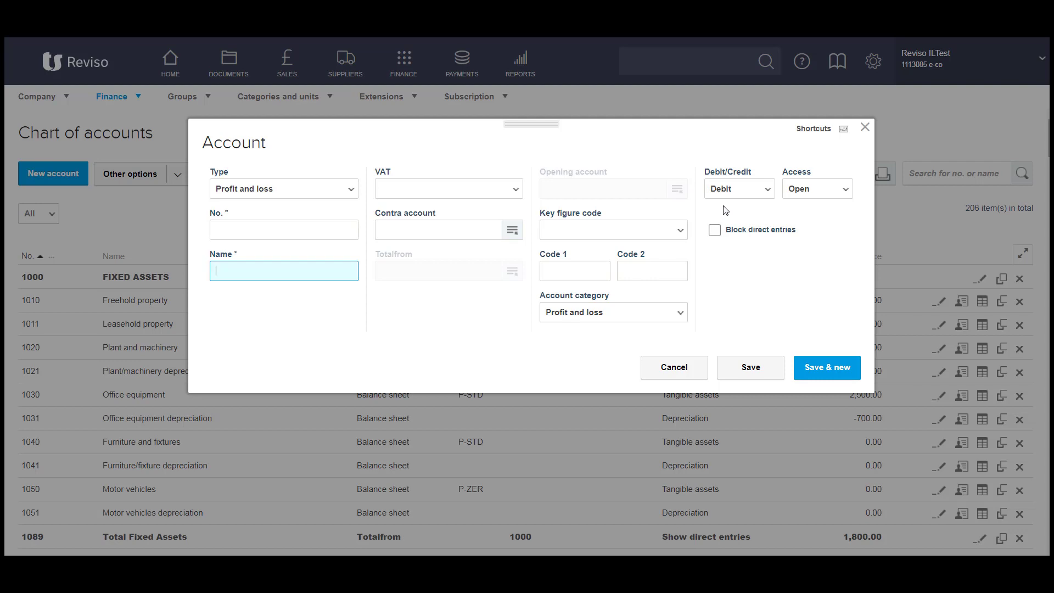
click(812, 193)
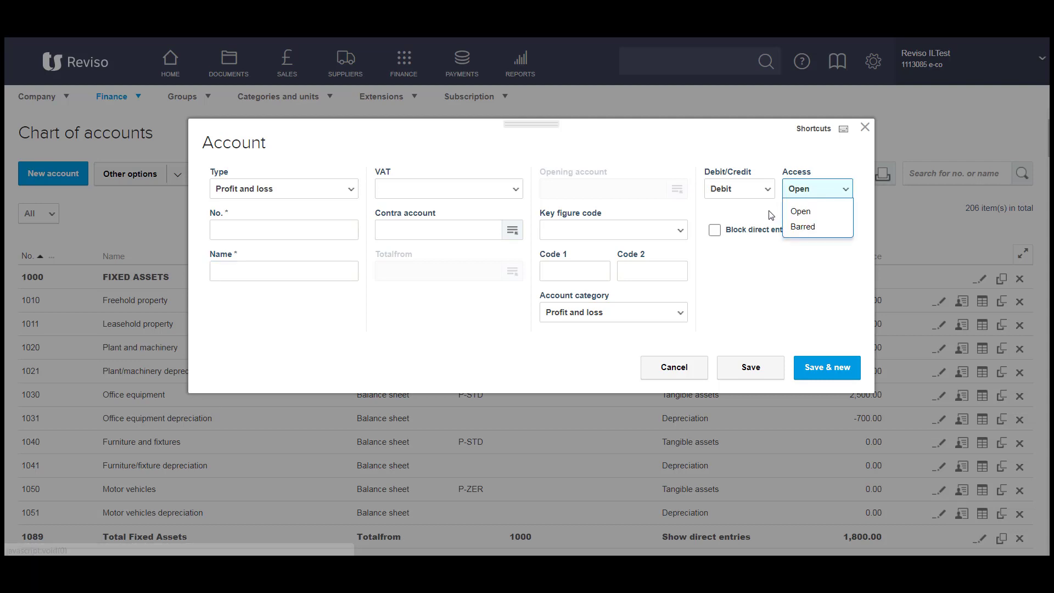
click(806, 211)
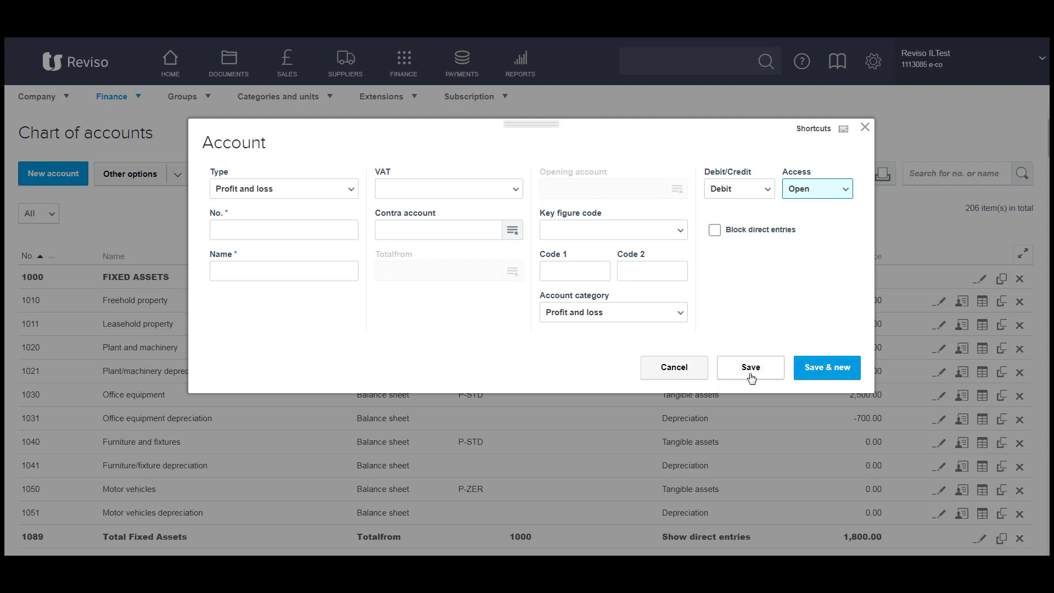
click(865, 128)
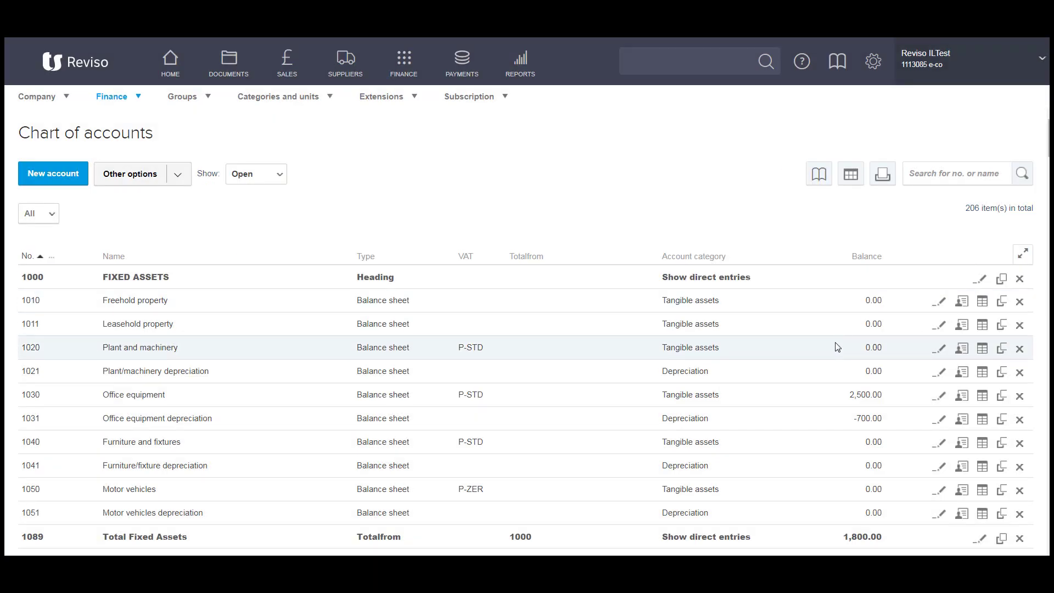
Step: View the entries of the Bank current account and sort them by amount in descending order
scroll(924, 318, down, 5)
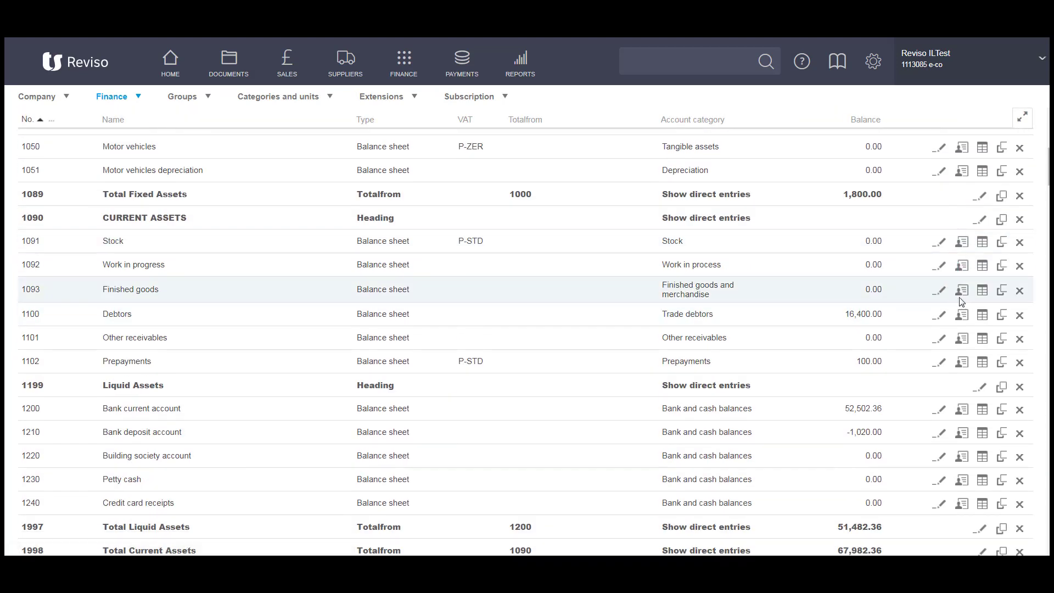
click(961, 411)
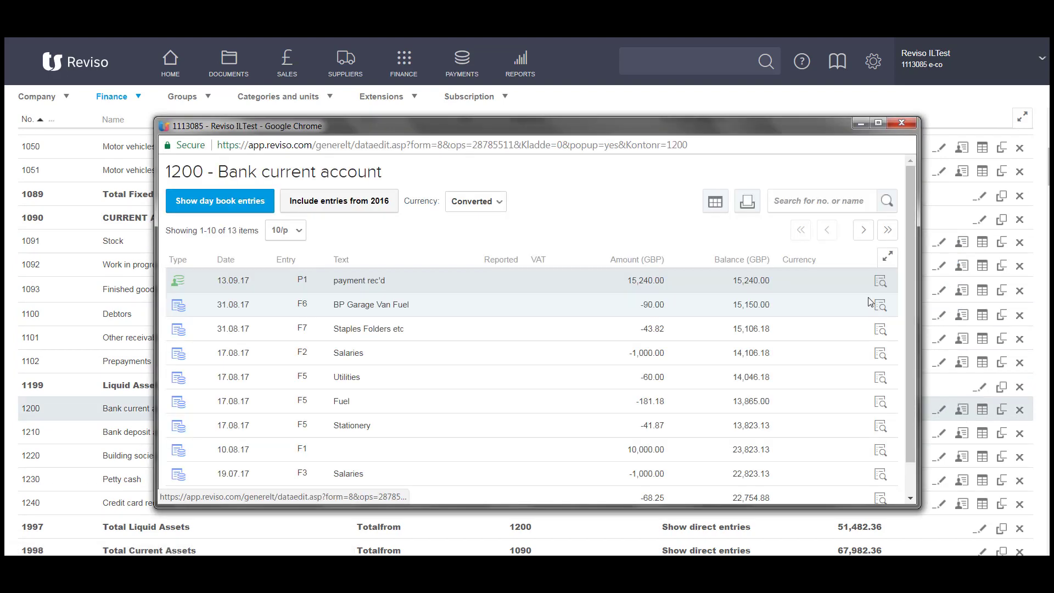
scroll(826, 311, down, 1)
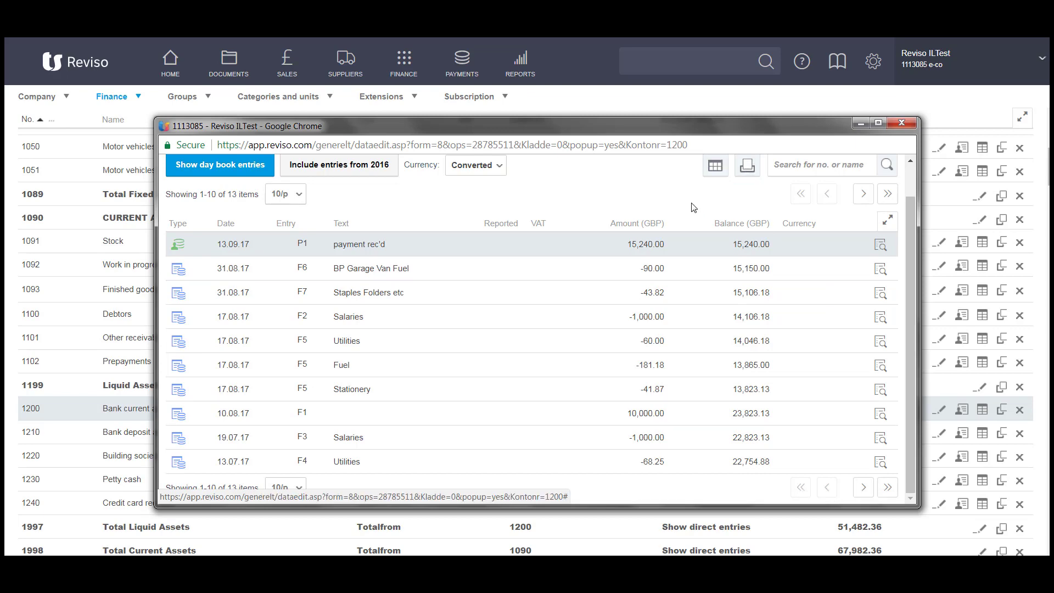
click(622, 225)
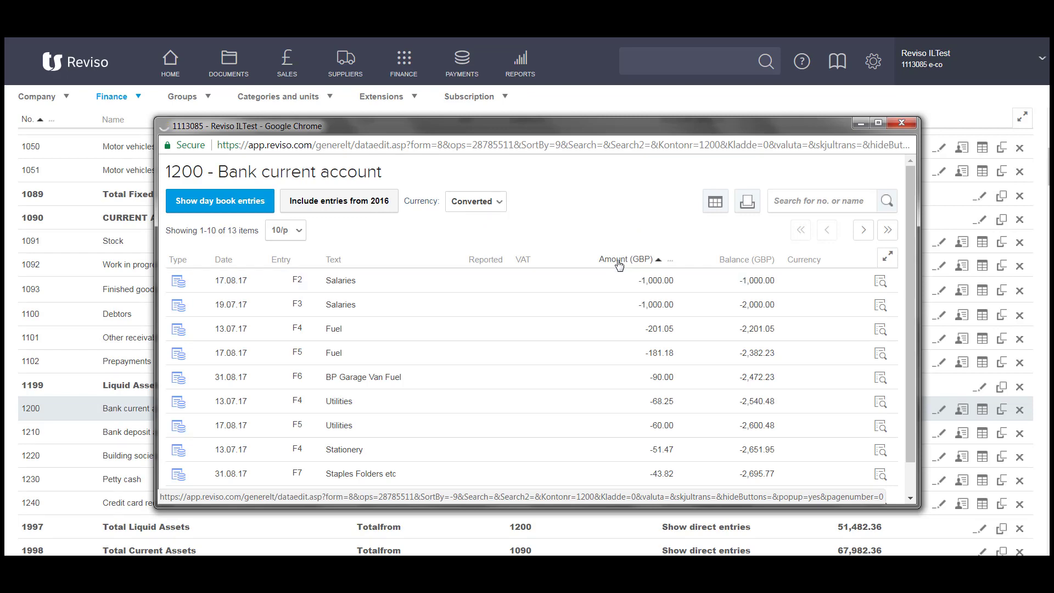
click(619, 265)
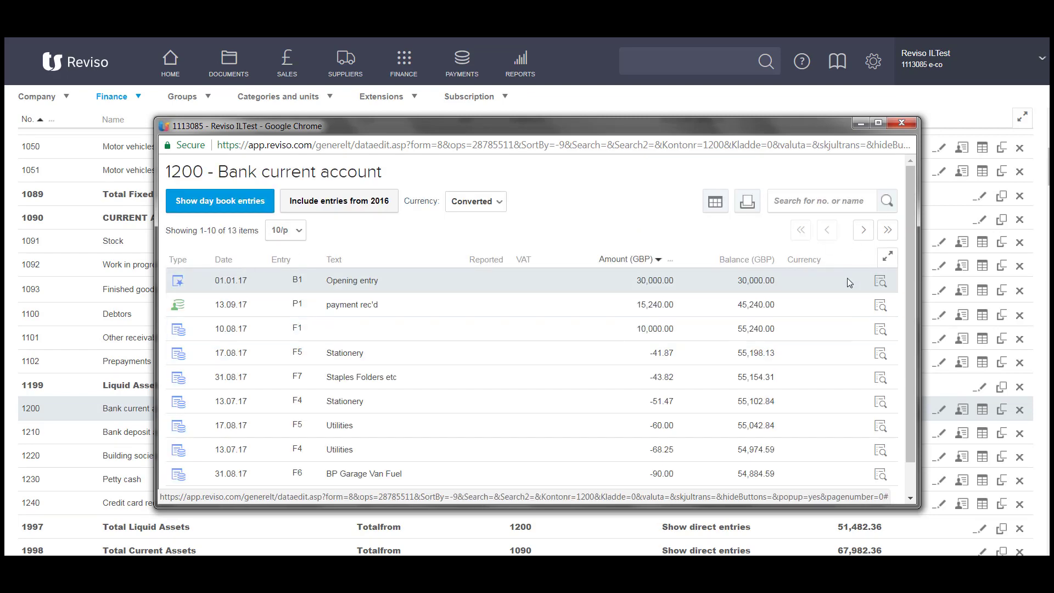
Step: Inspect the details of the account's opening entry, and close both entry windows
click(879, 282)
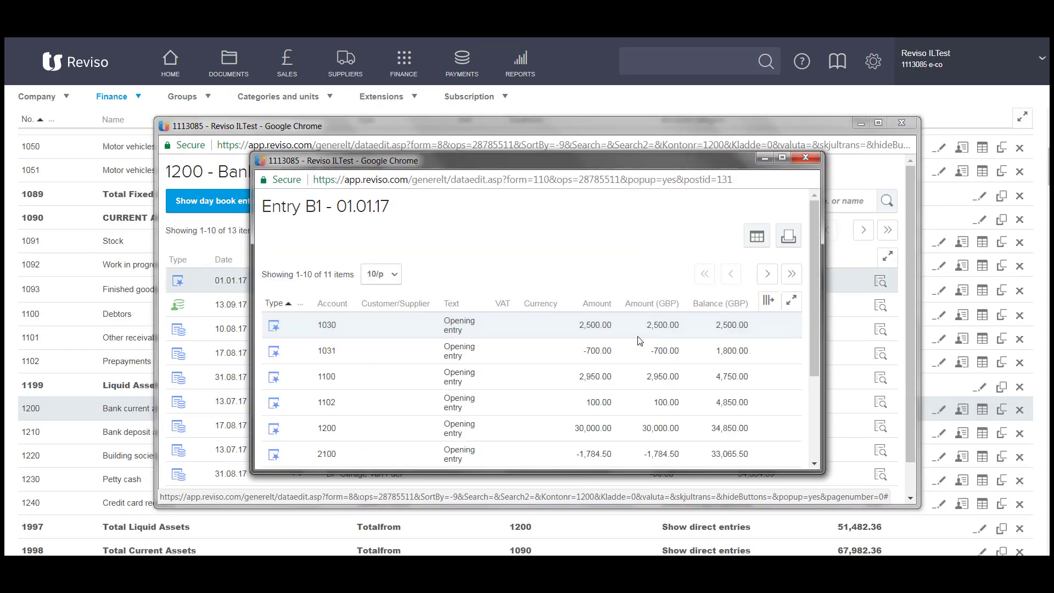
click(802, 160)
click(900, 124)
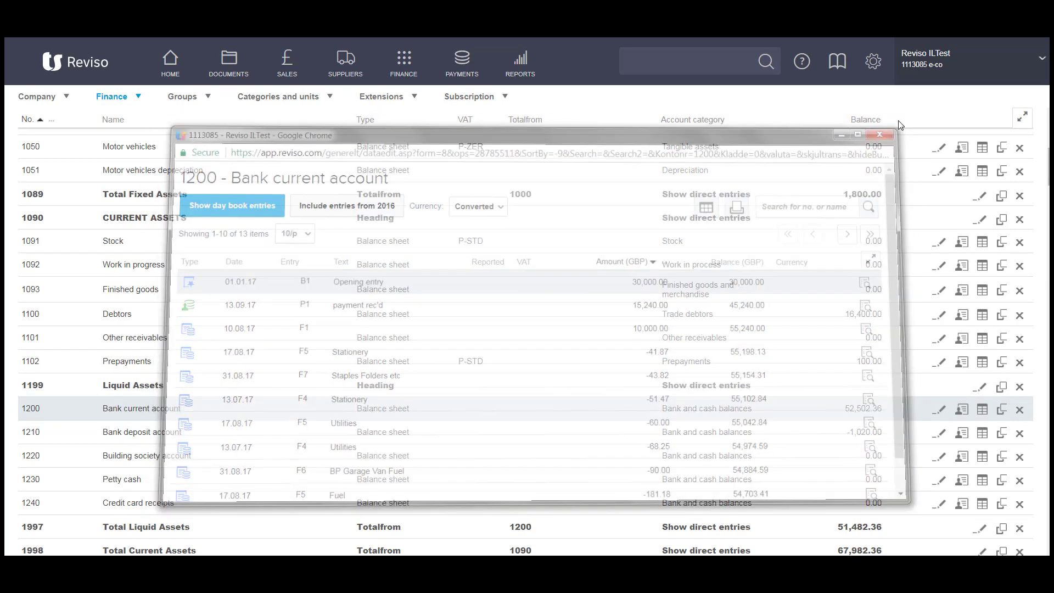